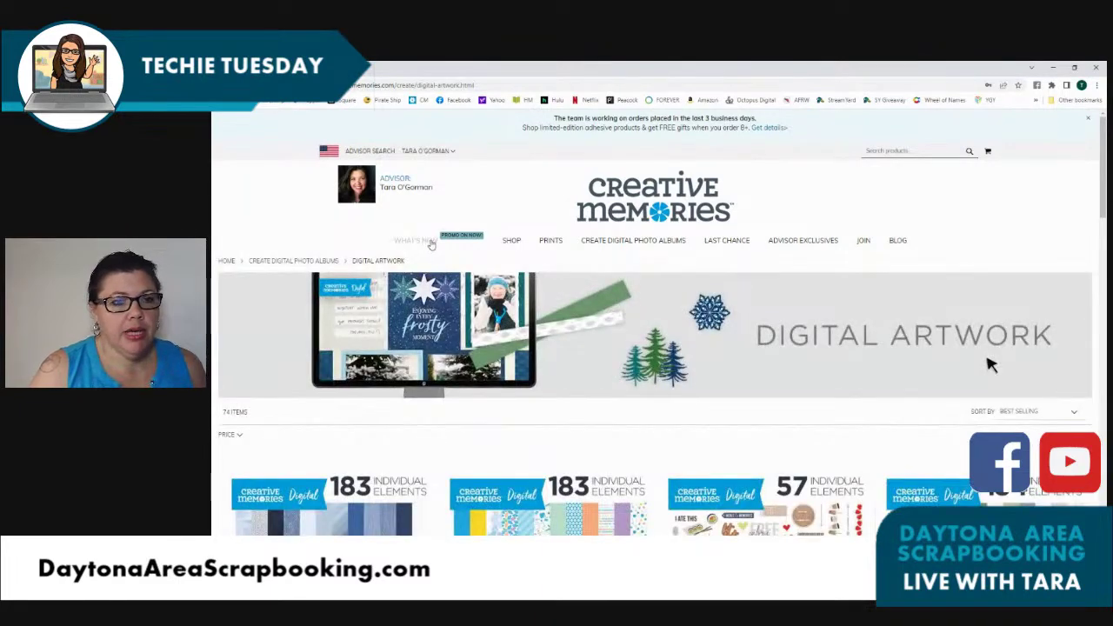
Step: Download the Digital NSD 2023 Kit file CM_NSD_2023_Kit_D661678.zip from the account's downloadable products
click(425, 151)
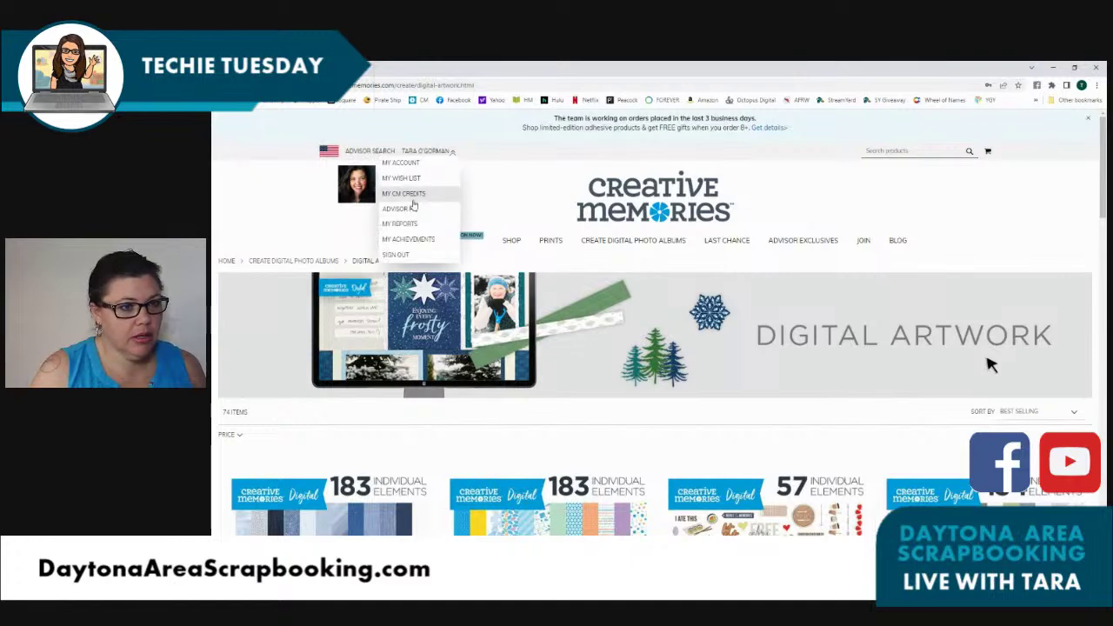
click(414, 211)
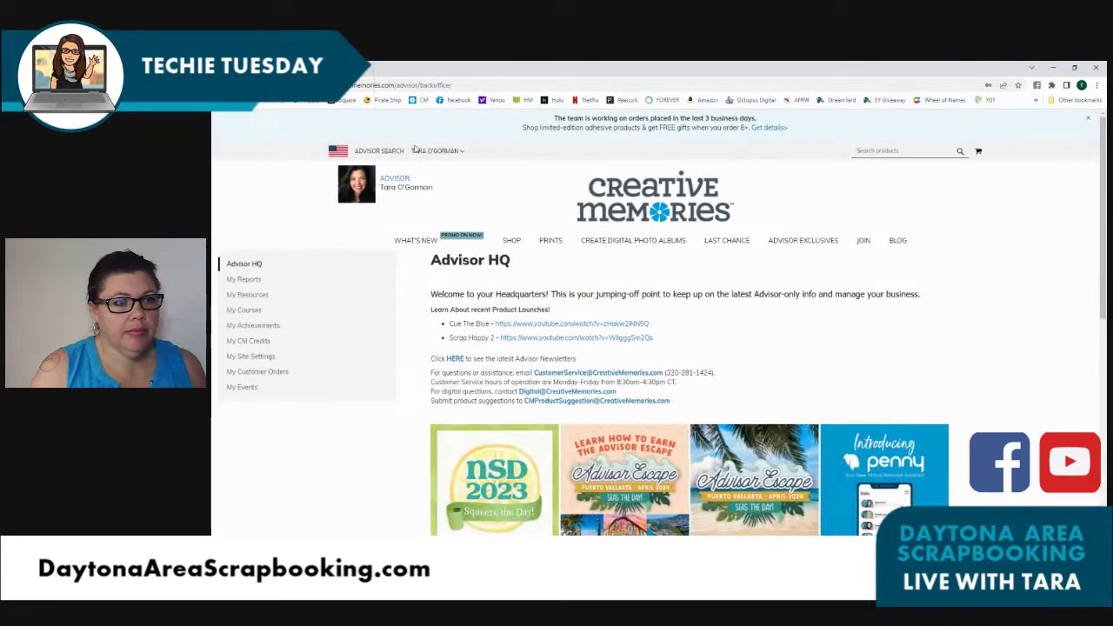
click(432, 152)
click(432, 153)
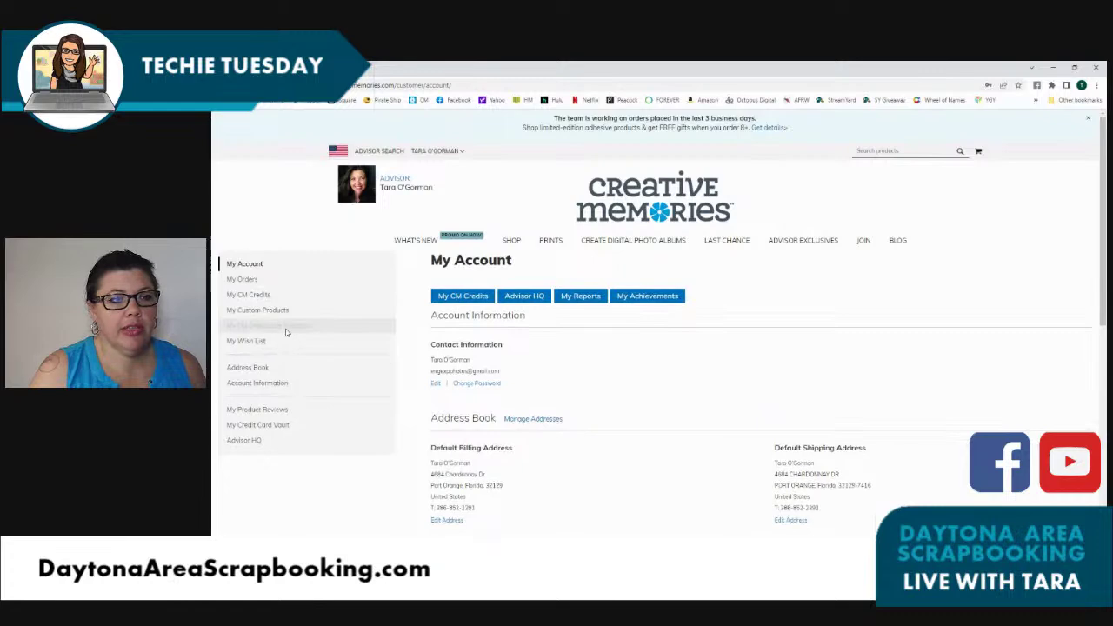
click(286, 328)
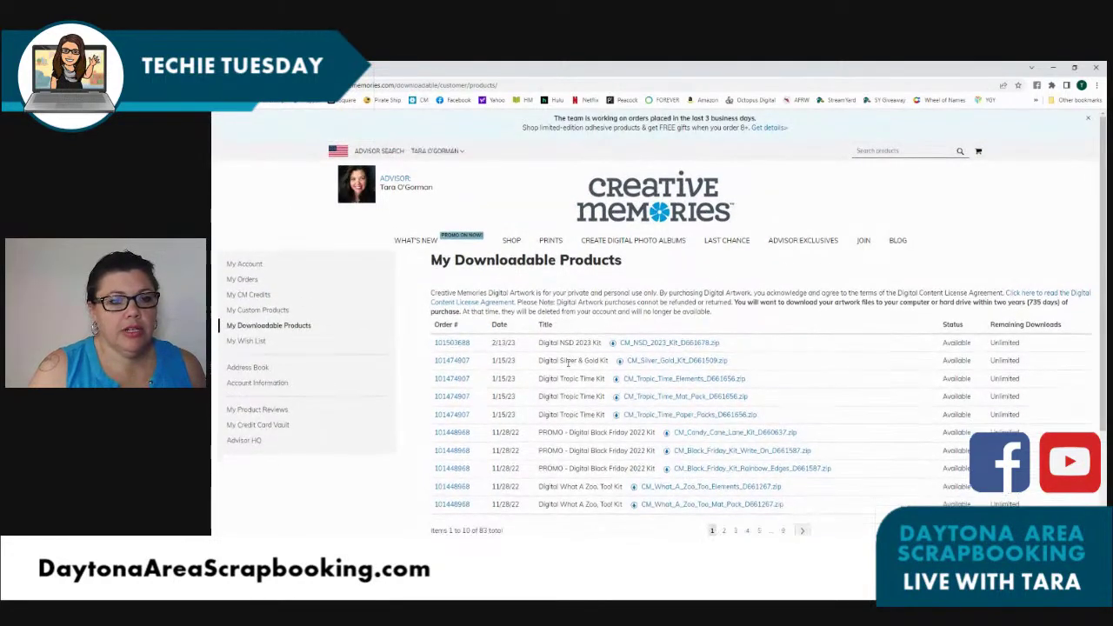
click(654, 344)
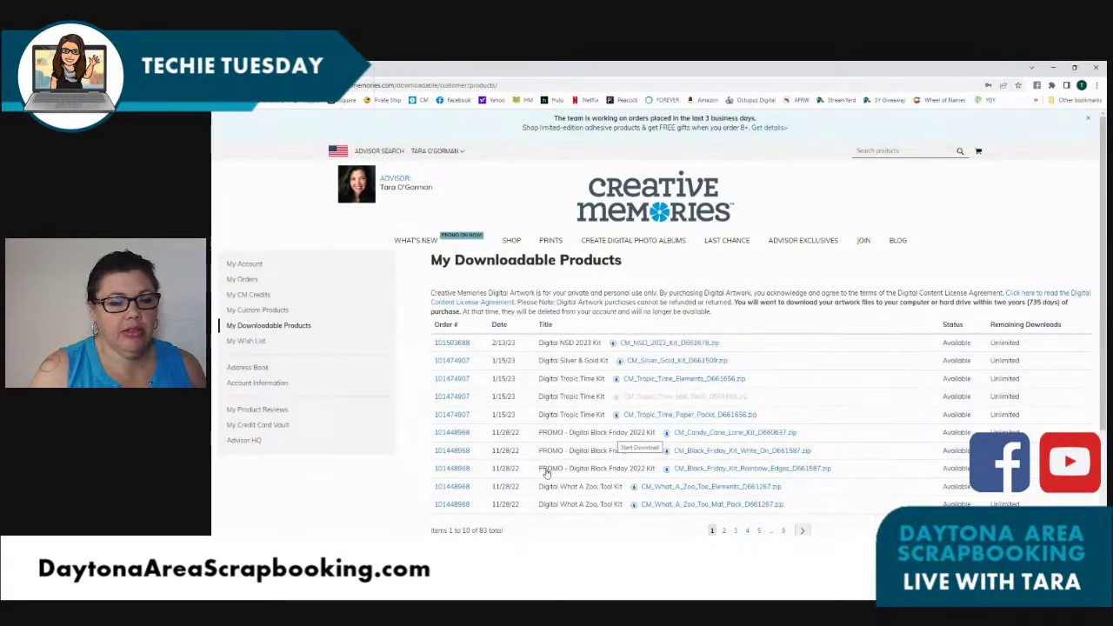
click(700, 342)
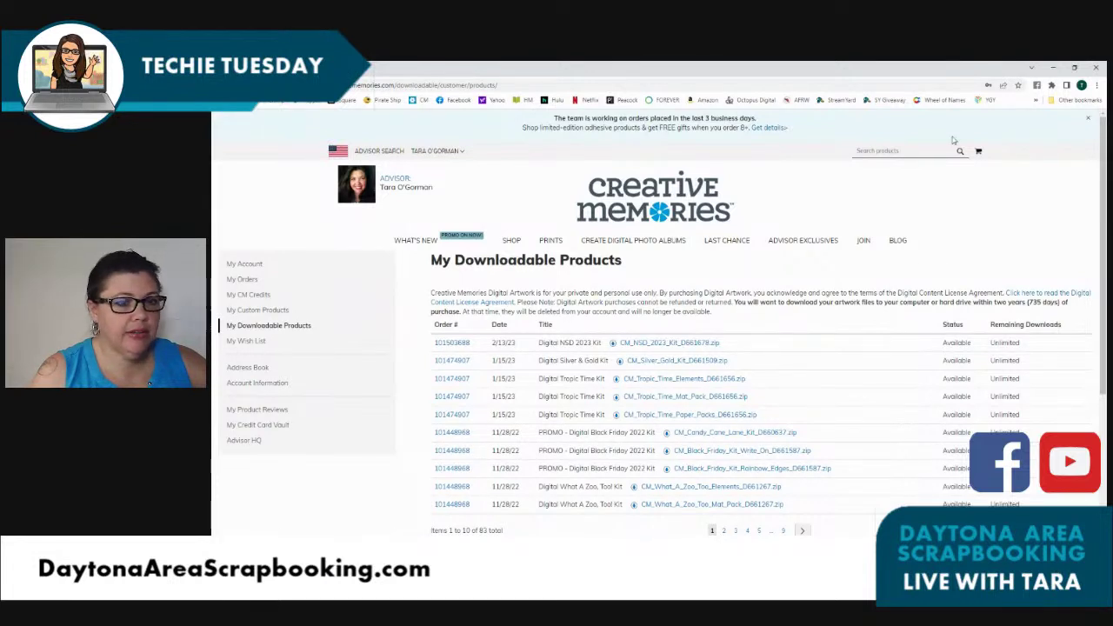
Step: Switch to the Artisan scrapbooking program and close the open Memory Maniacs Retreats project
click(1054, 72)
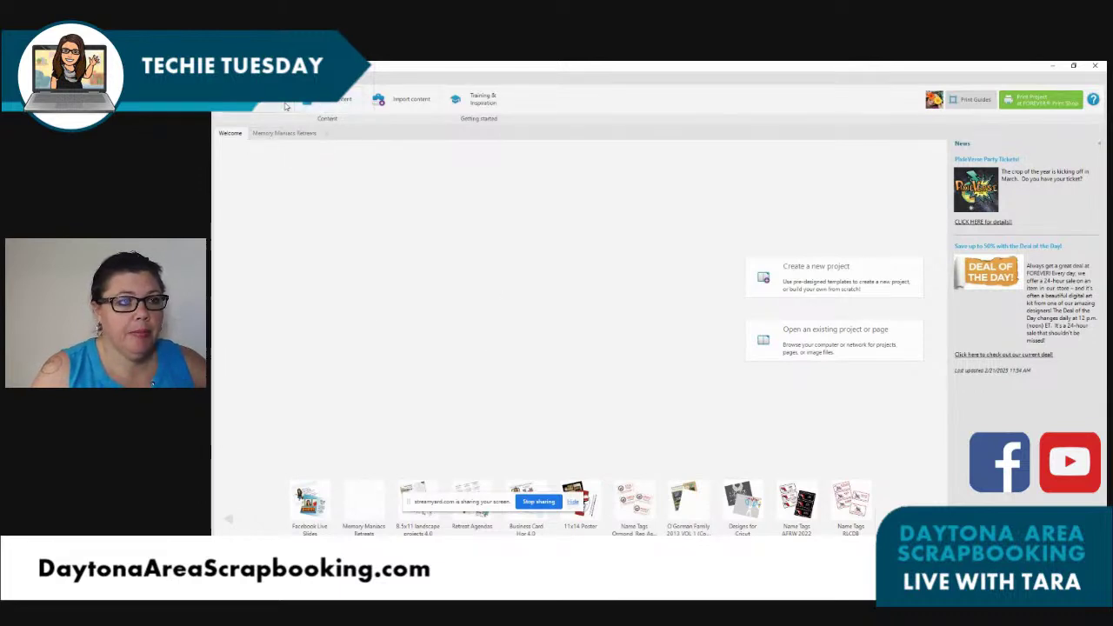
click(292, 134)
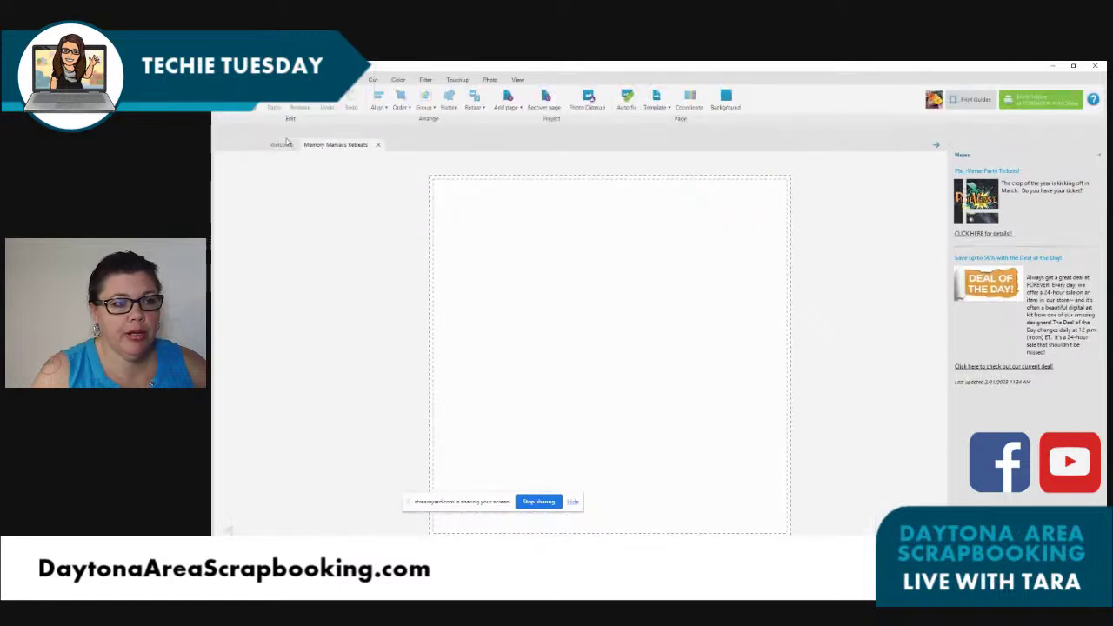
click(378, 150)
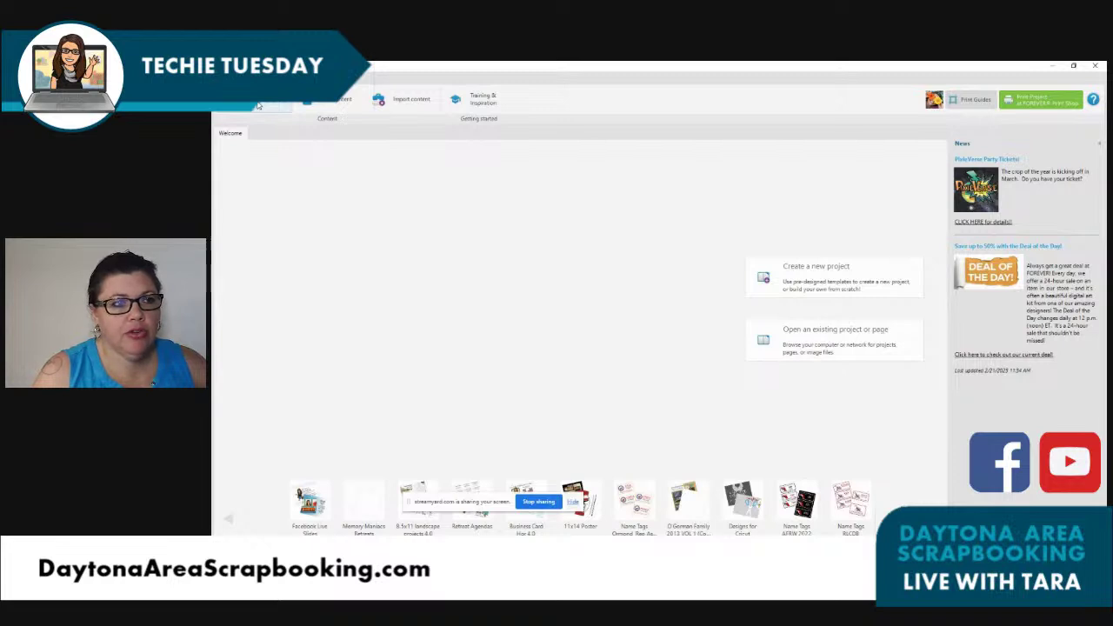
Step: Create a new personal art kit named NSD 2023 in the Creative Memories Art Kits location
click(257, 105)
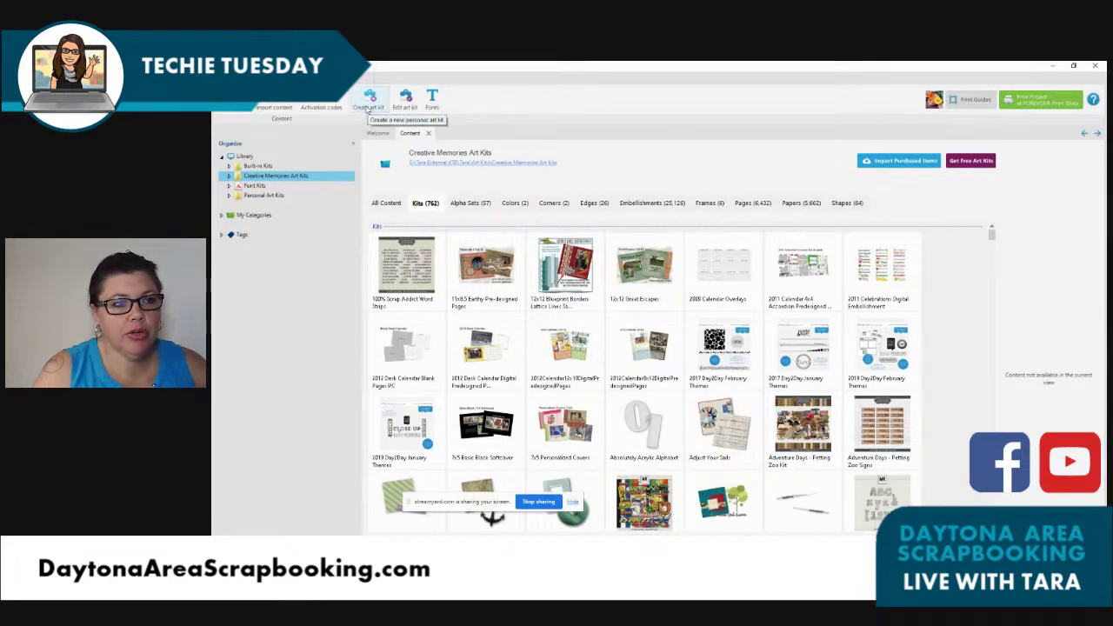
click(369, 102)
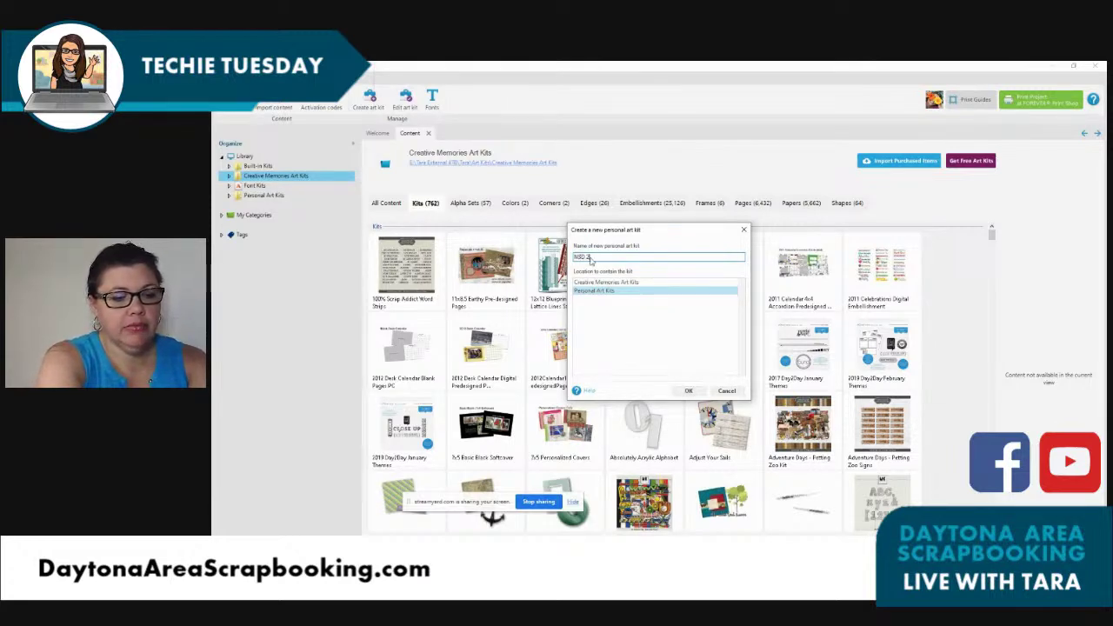
text(3)
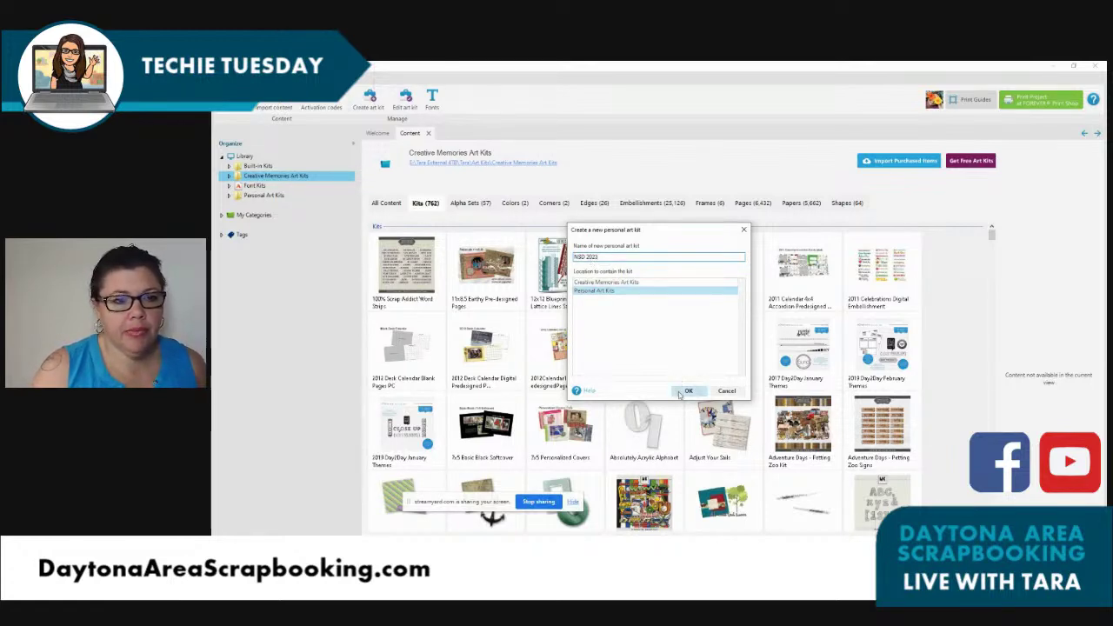
click(636, 284)
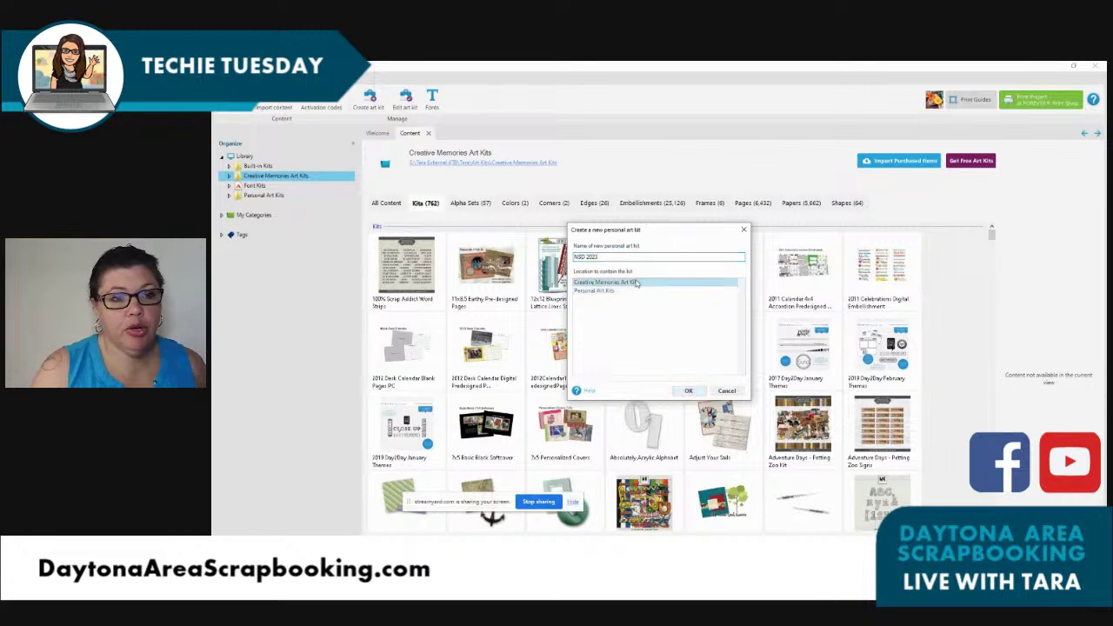
click(688, 391)
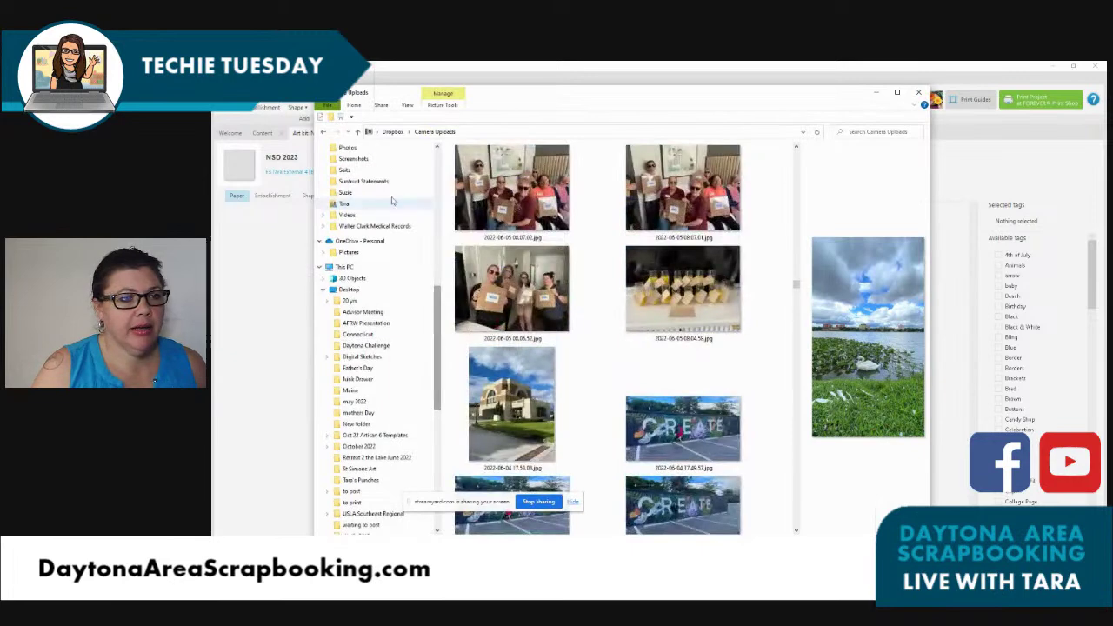
Step: Extract CM_NSD_2023_Kit_D661678.zip into its own folder in Downloads and close the file browser
scroll(377, 287, up, 3)
scroll(377, 287, up, 9)
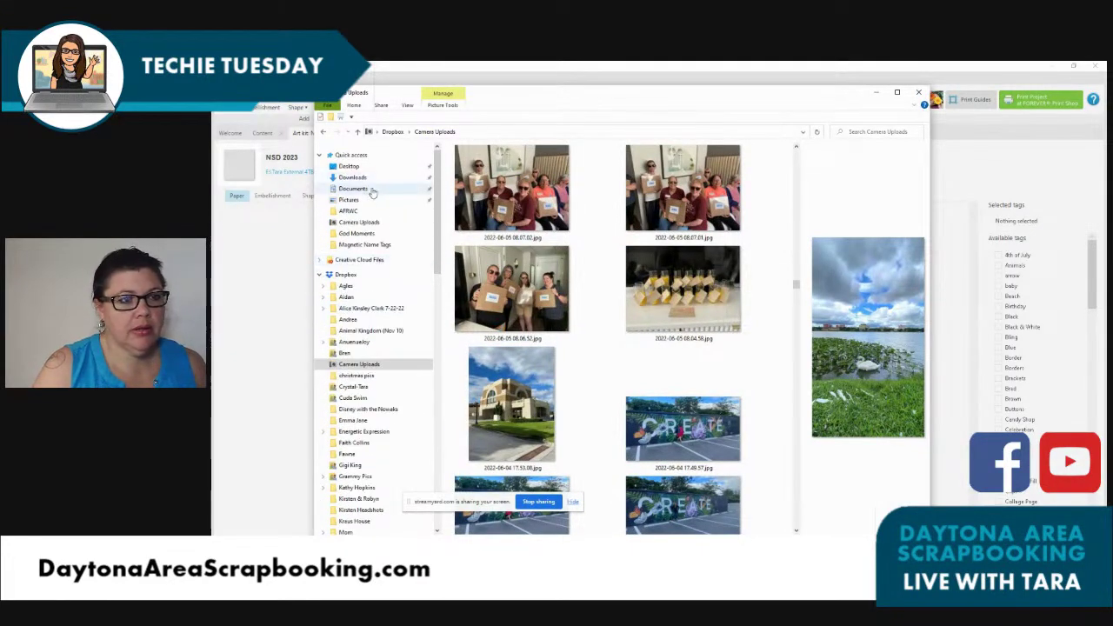
click(374, 178)
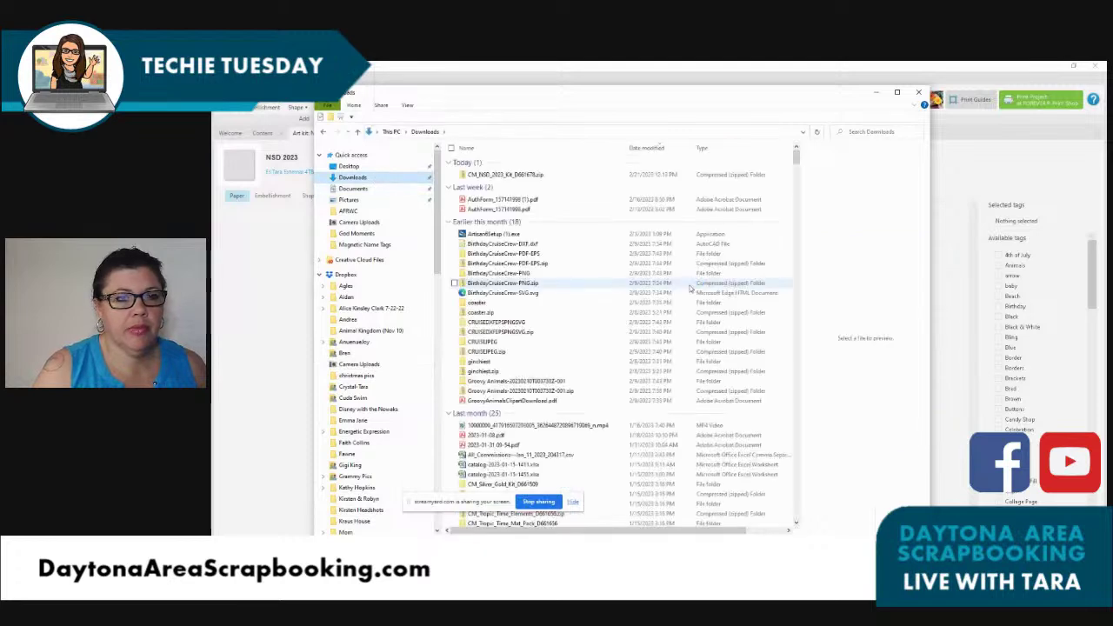
click(456, 177)
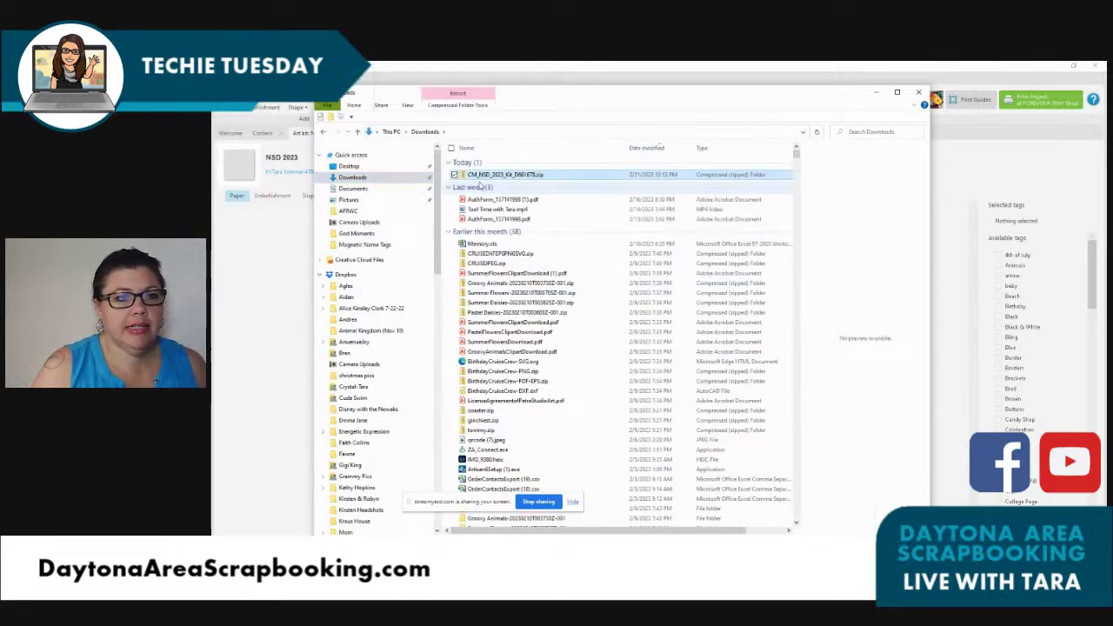
right_click(481, 178)
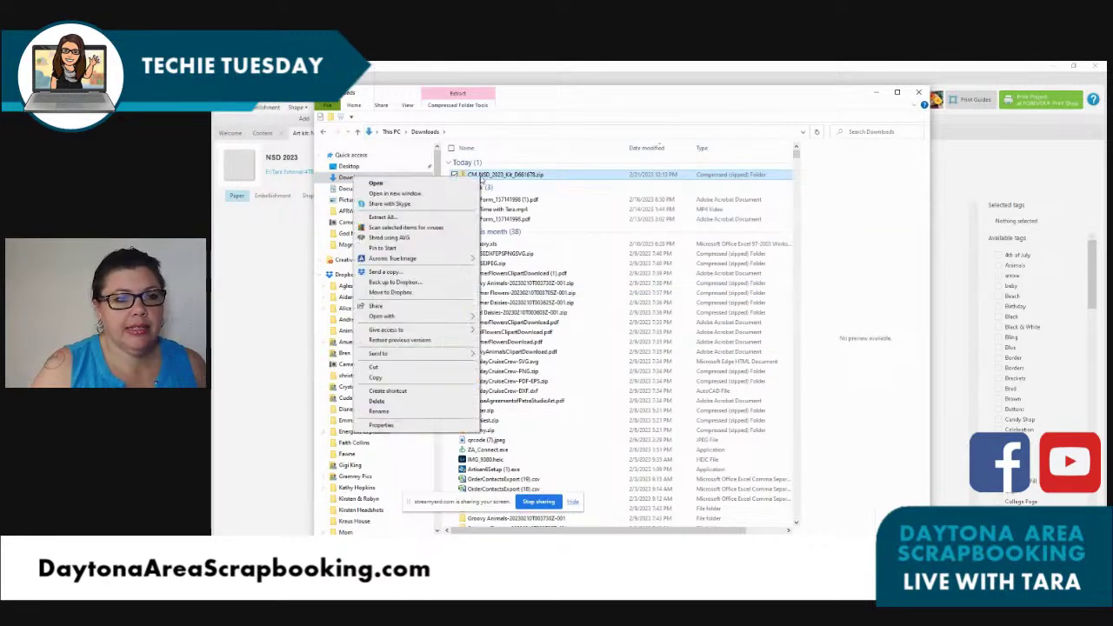
click(411, 217)
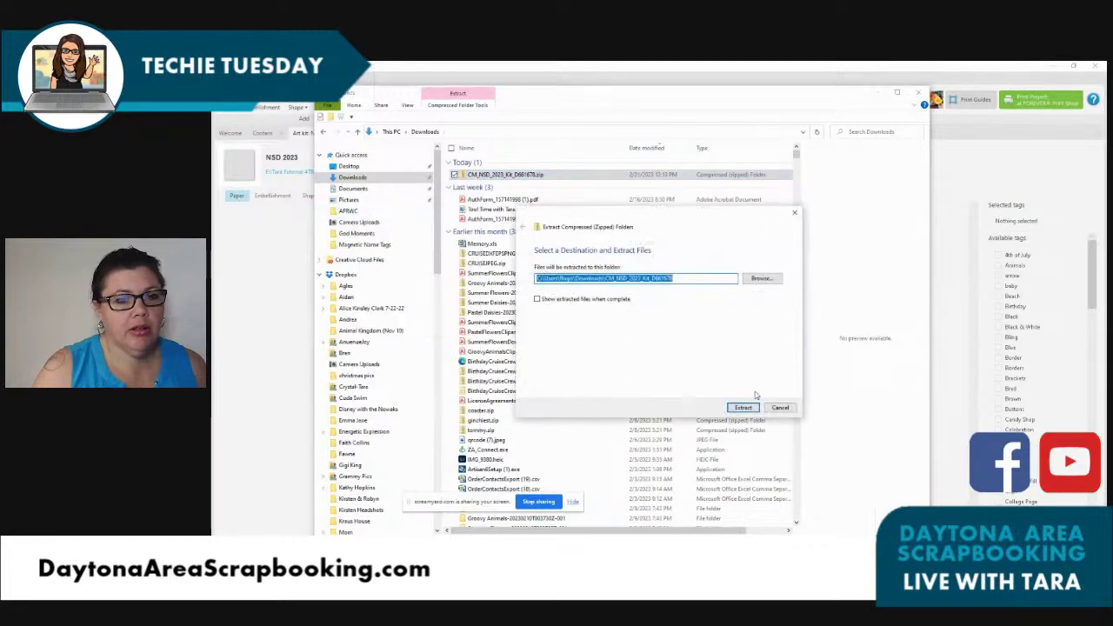
click(743, 409)
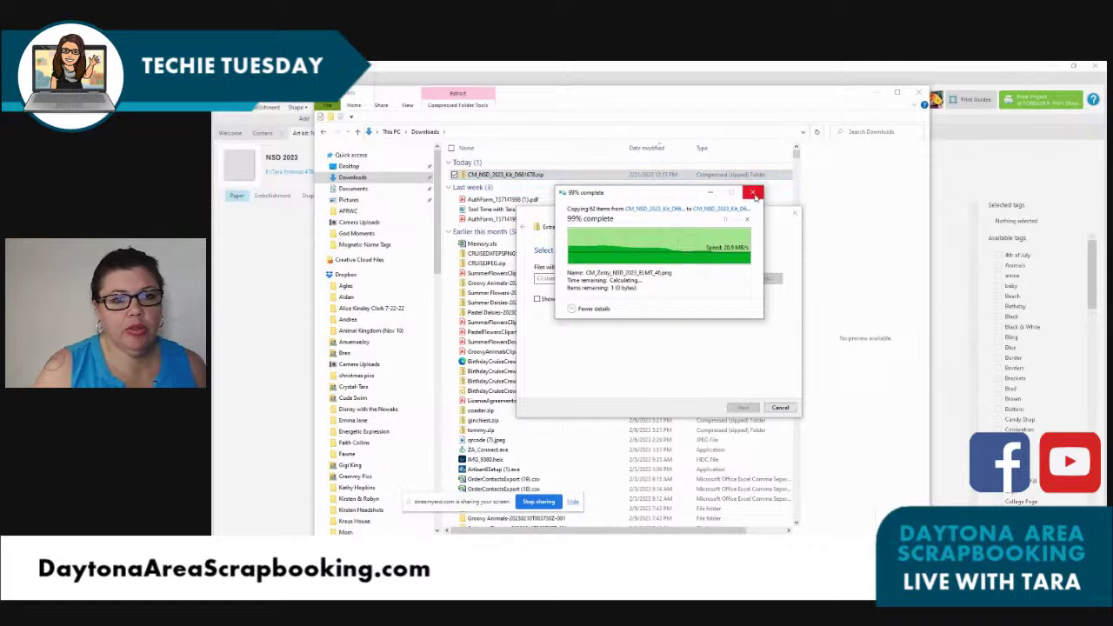
click(920, 94)
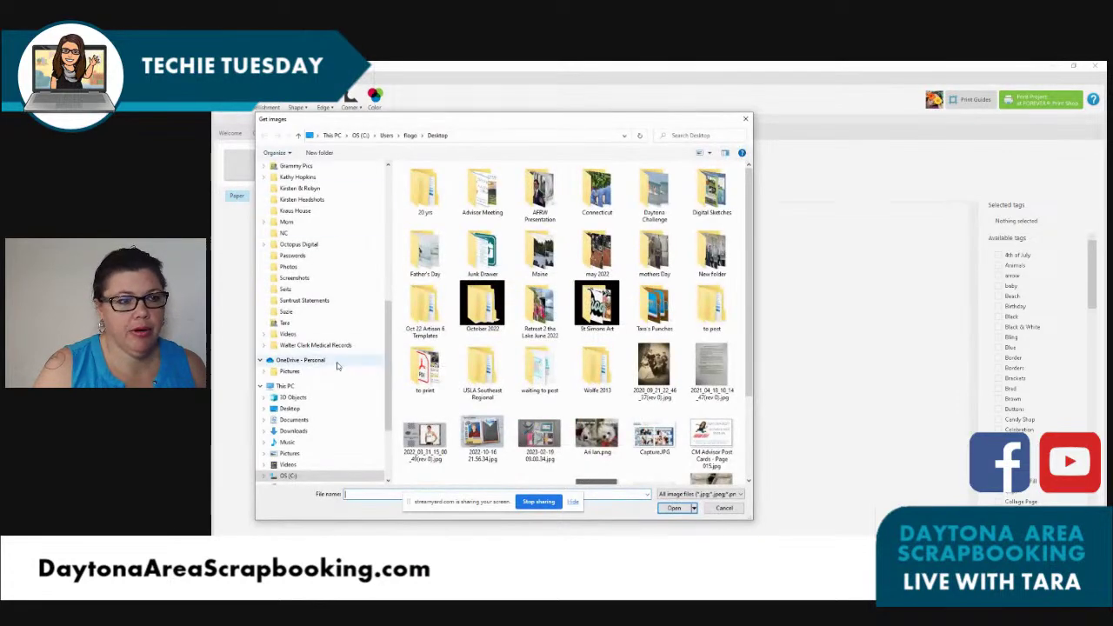
Step: Add all six paper images from the extracted kit's 12x12_PP_NSD_2023 folder to the art kit
click(300, 432)
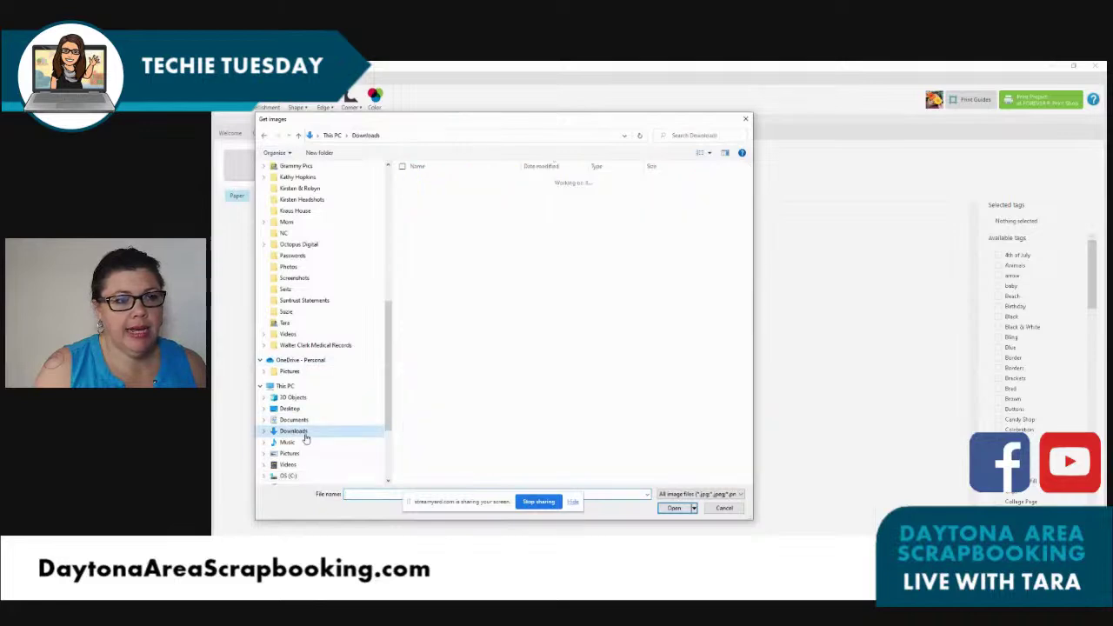
double_click(451, 194)
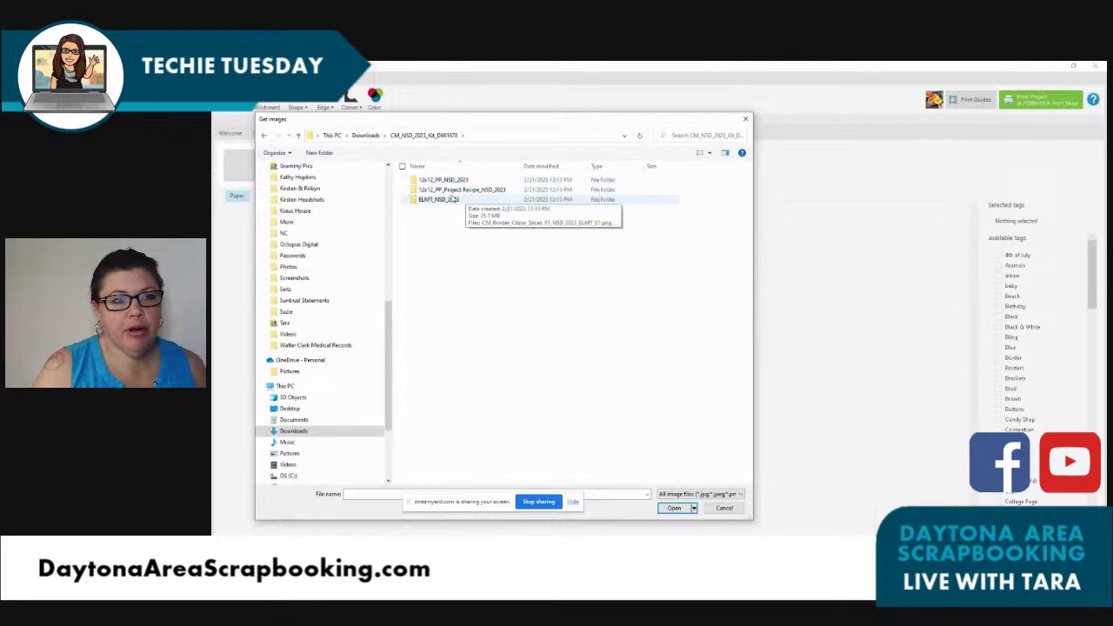
double_click(463, 181)
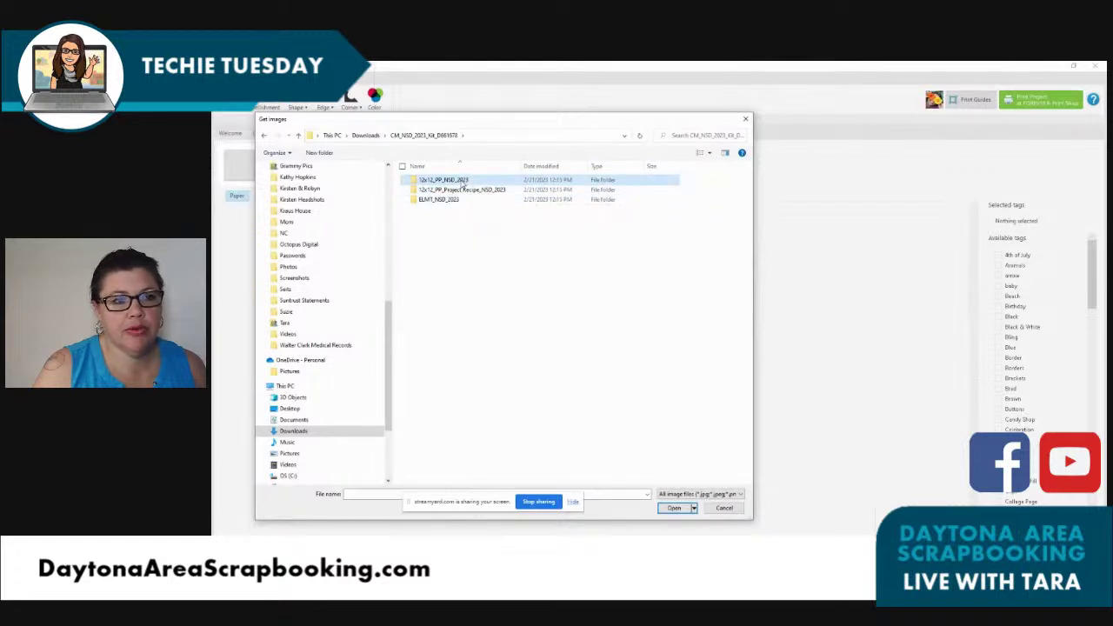
click(424, 202)
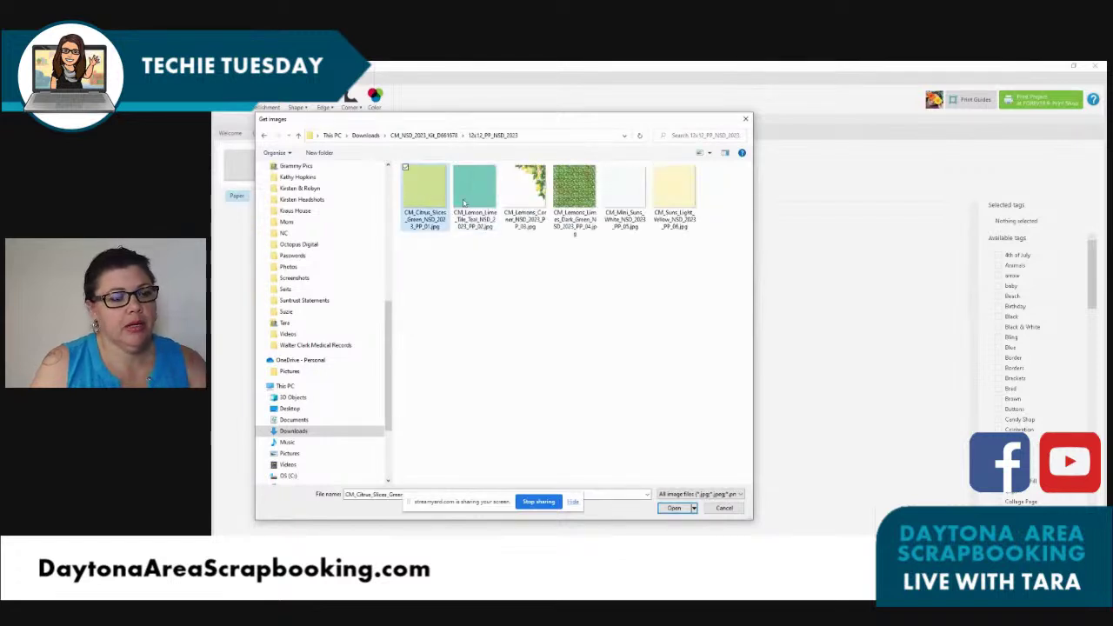
shift+click(662, 201)
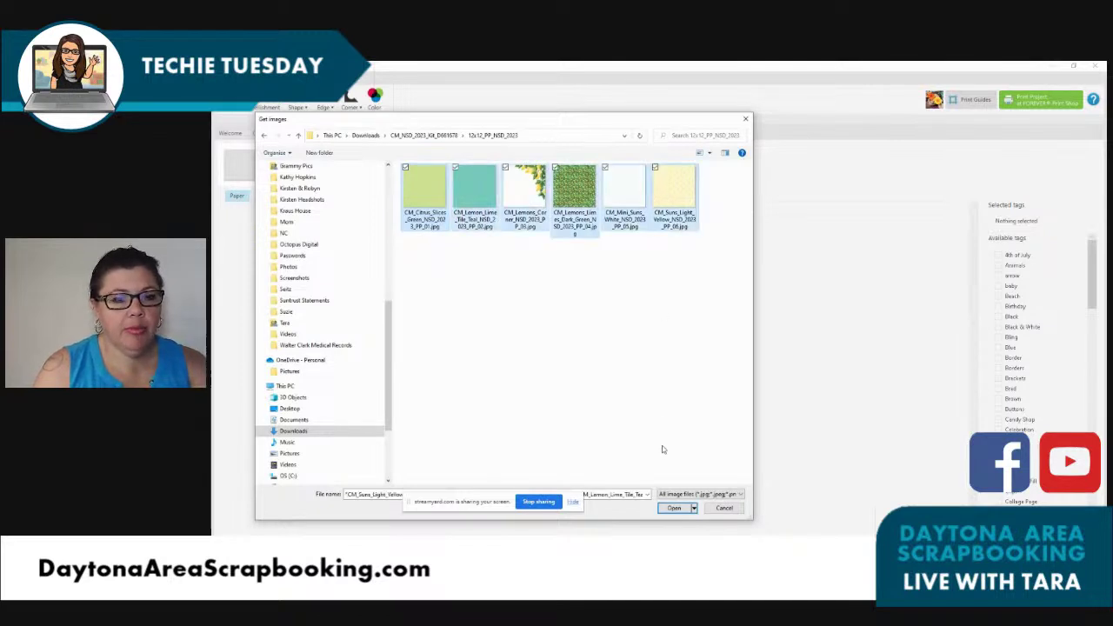
click(676, 509)
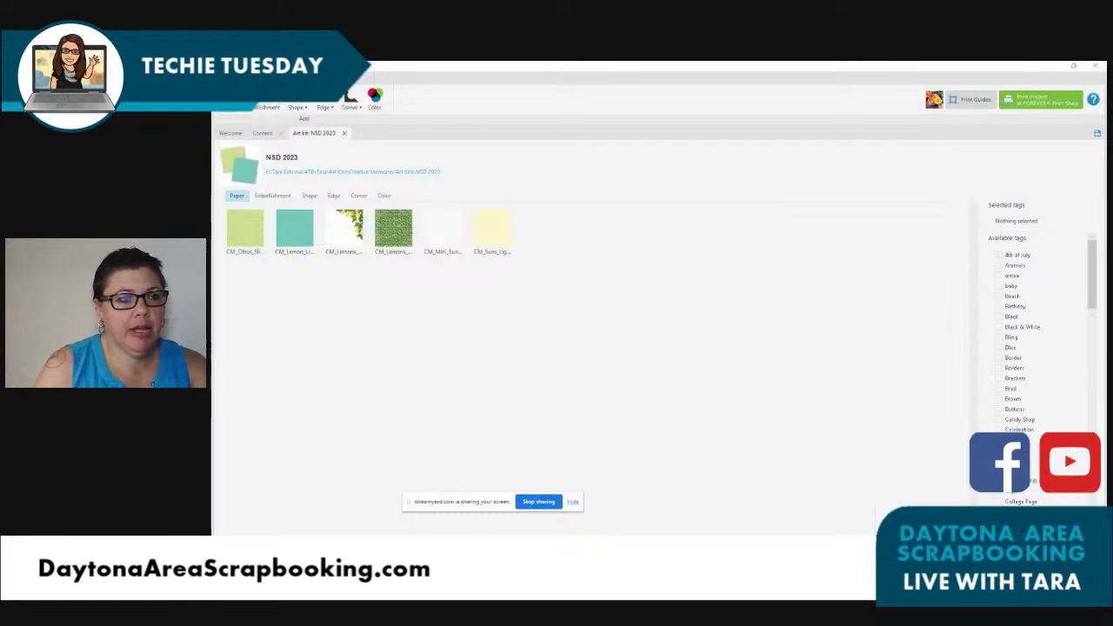
Step: Add all six paper images from the 12x12_PP_Project Recipe_NSD_2023 folder to the art kit's papers
click(304, 119)
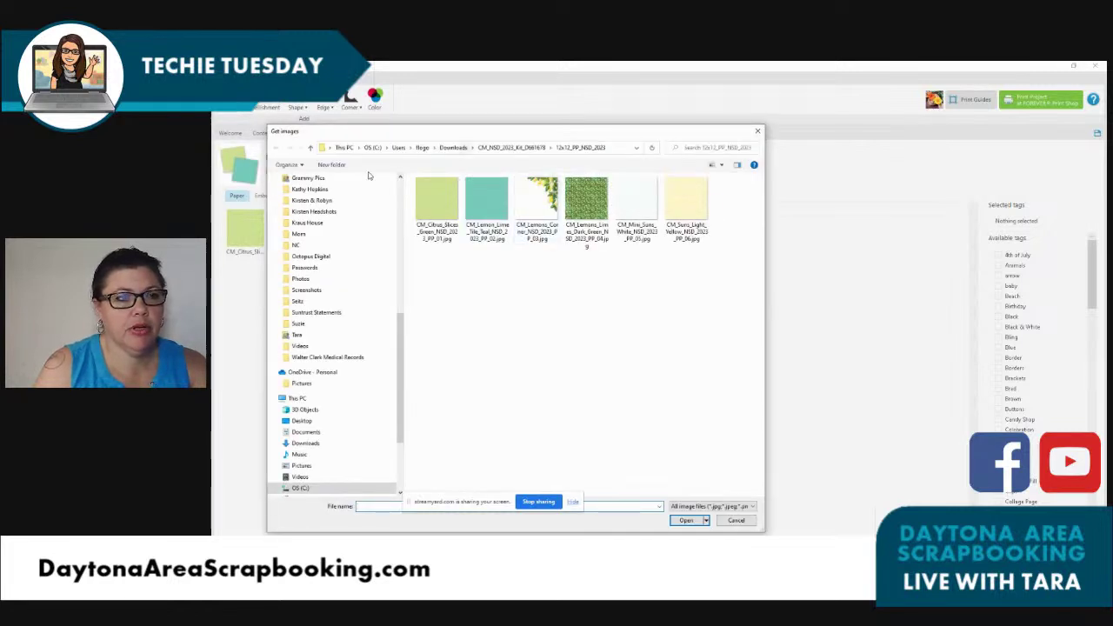
click(312, 148)
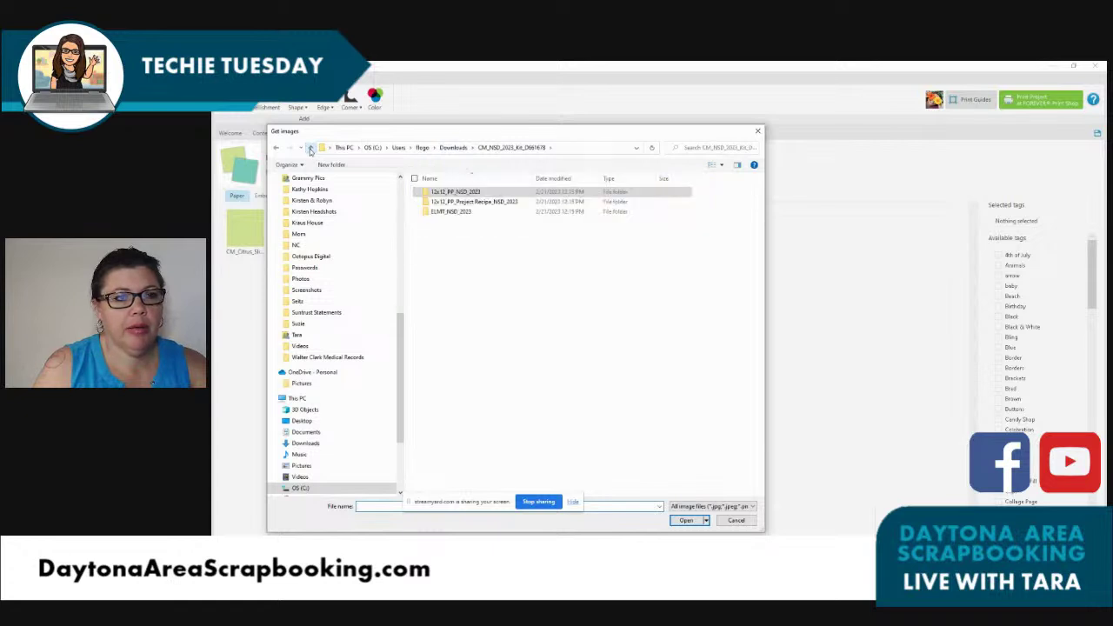
double_click(448, 201)
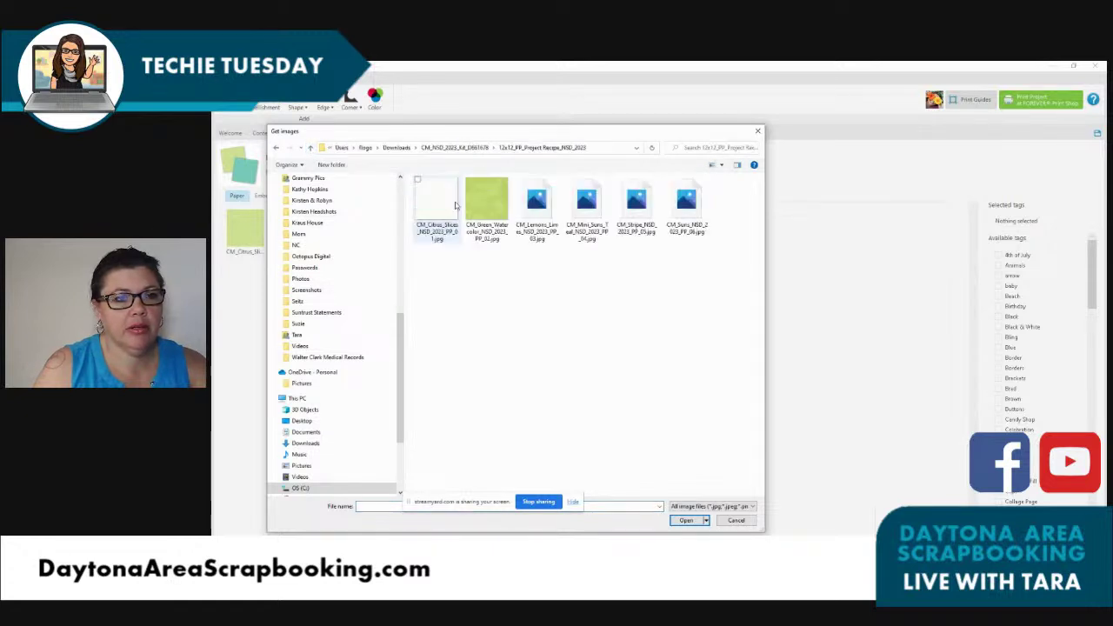
click(448, 210)
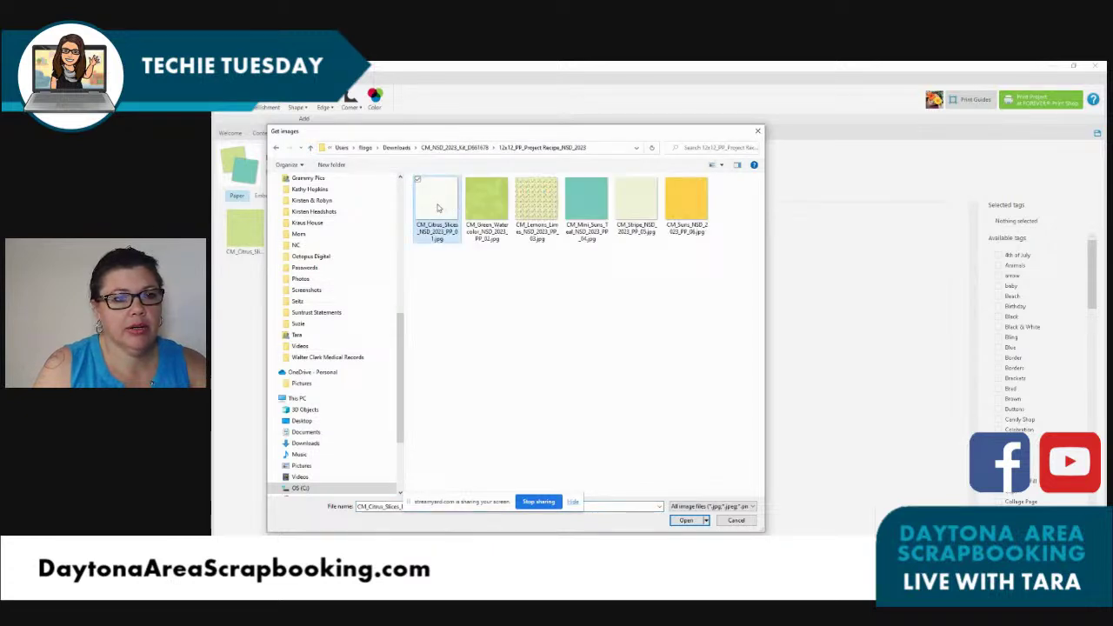
shift+click(674, 215)
click(686, 521)
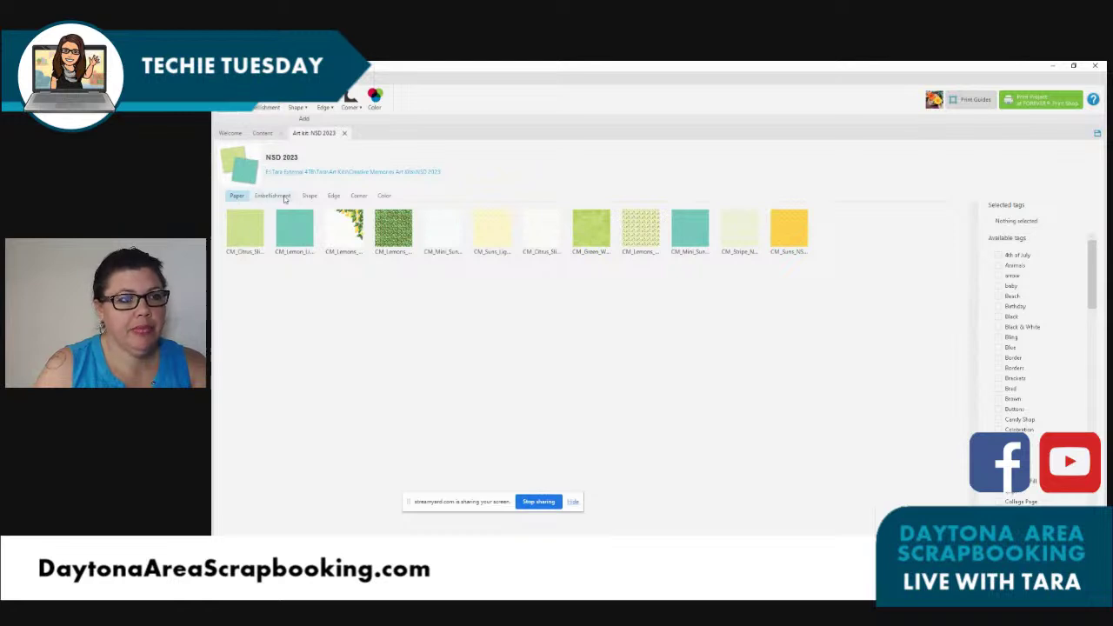
Step: Add all the element images from the ELMT_NSD_2023 folder to the art kit as embellishments
click(272, 195)
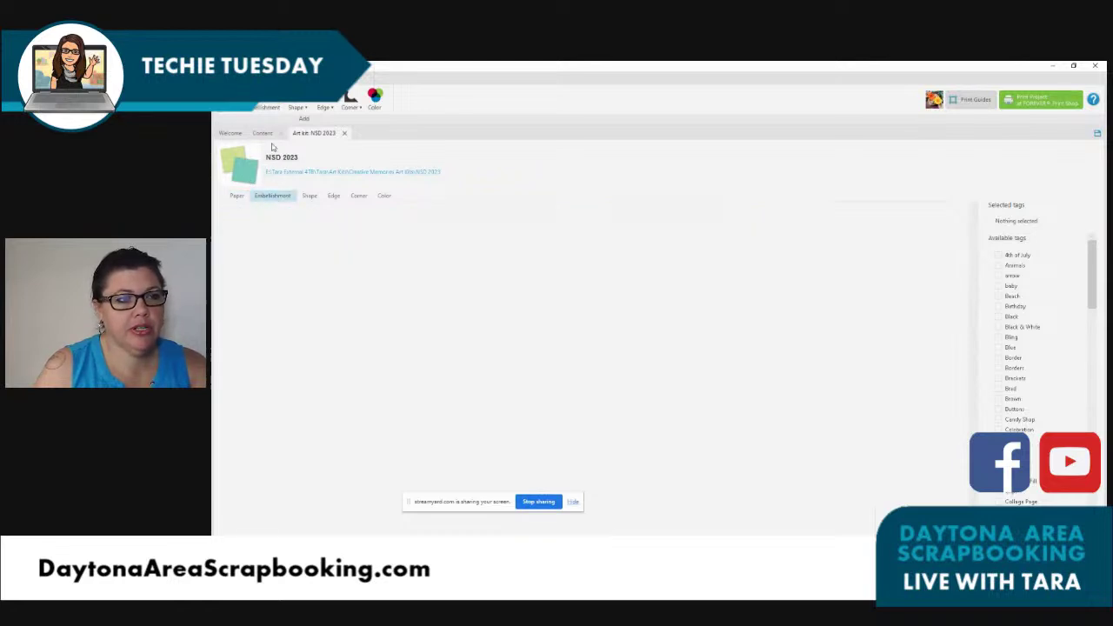
click(265, 106)
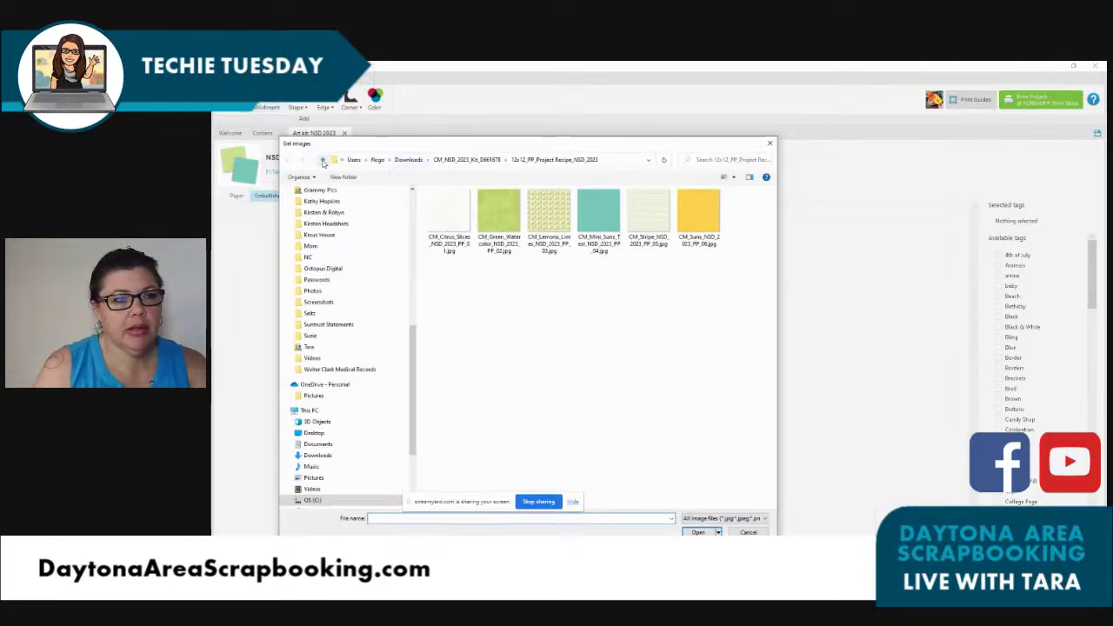
click(323, 160)
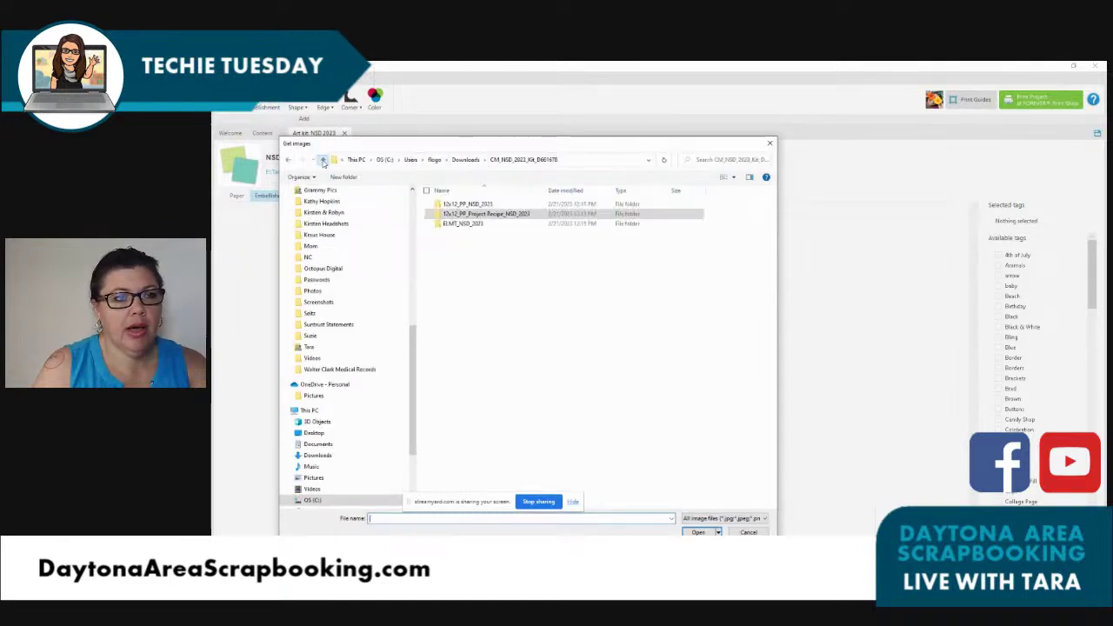
double_click(456, 225)
click(452, 228)
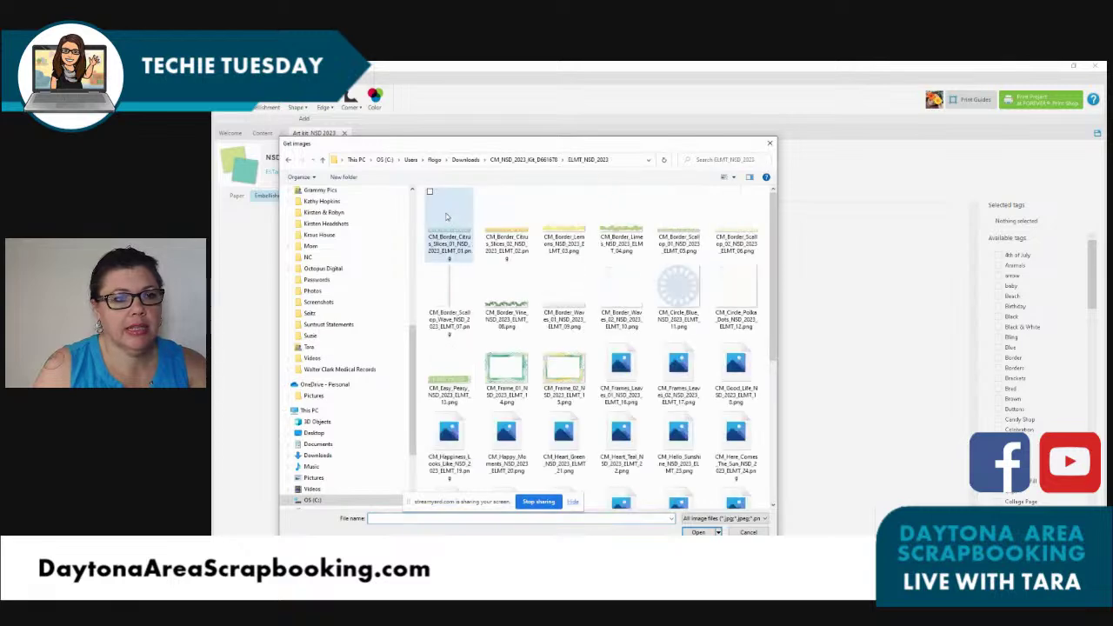
drag(776, 232, 776, 370)
shift+click(623, 465)
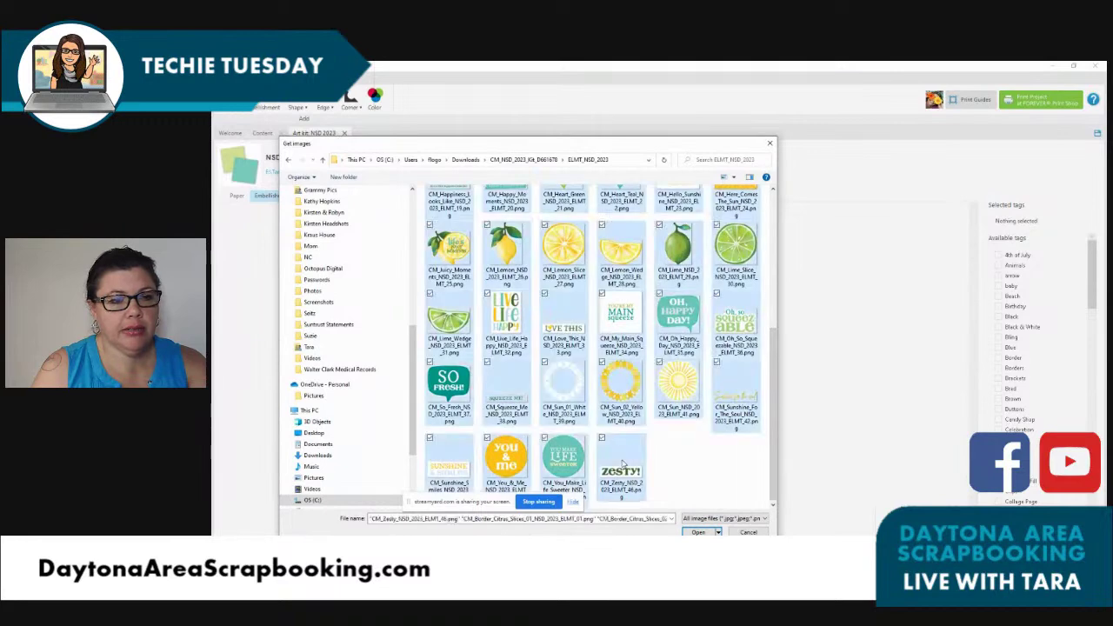
click(698, 531)
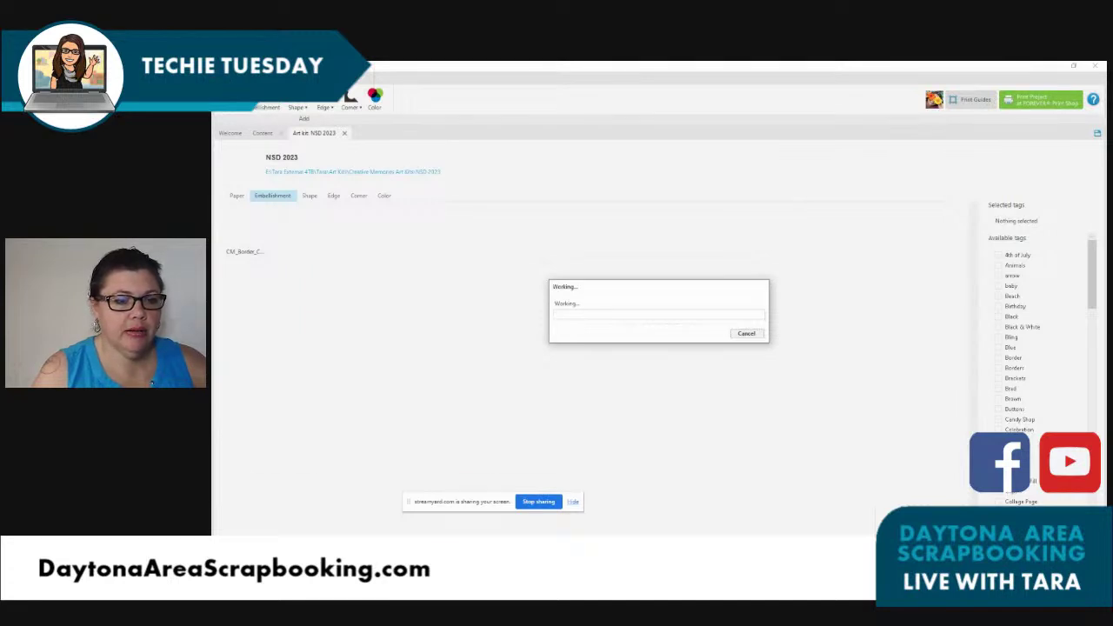
mouse_move(516, 521)
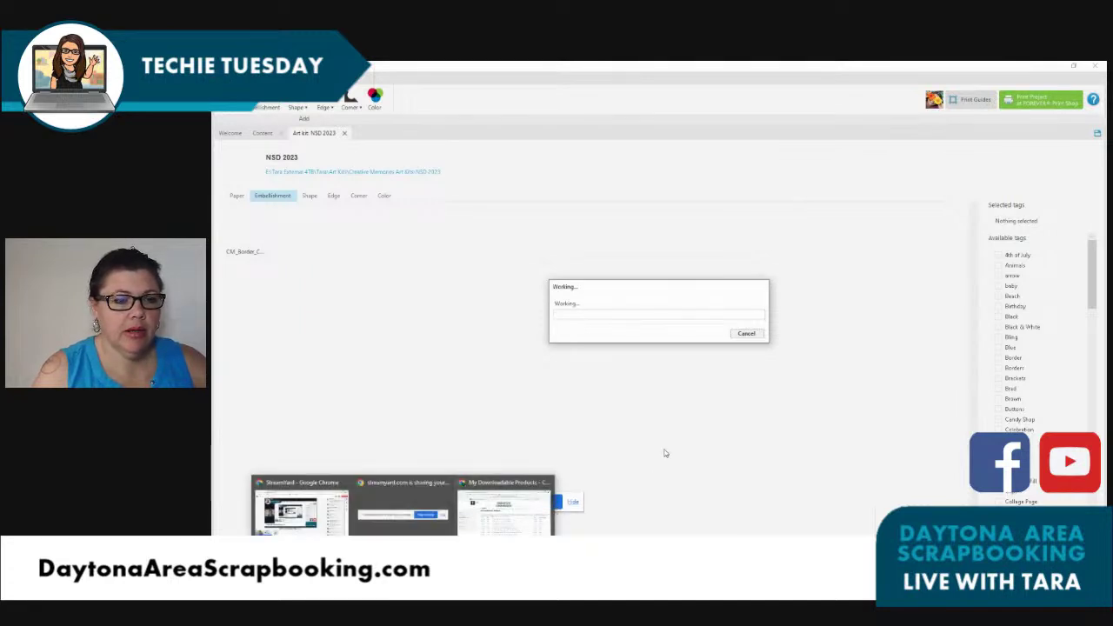